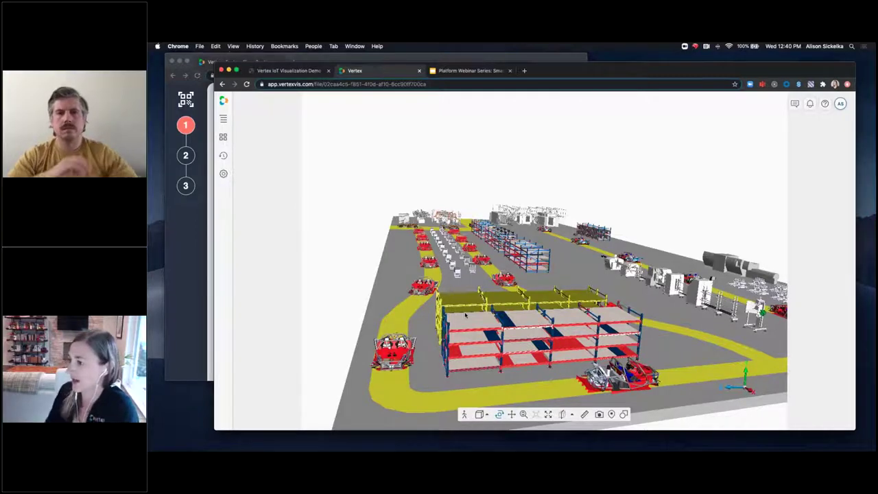
Orbit the factory floor model around the front storage racks and enter walk mode beside the assembly line
{"action": "mouse_move", "coordinate": [463, 356]}
{"action": "left_mouse_down"}
{"action": "mouse_move", "coordinate": [490, 358]}
{"action": "mouse_move", "coordinate": [431, 354]}
{"action": "mouse_move", "coordinate": [460, 355]}
{"action": "left_mouse_up"}
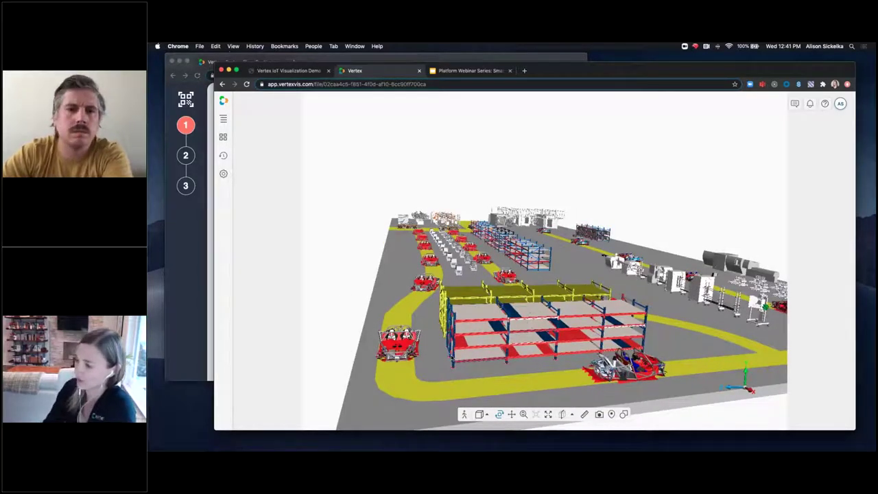
{"action": "left_click_drag", "start_coordinate": [457, 371], "coordinate": [461, 372]}
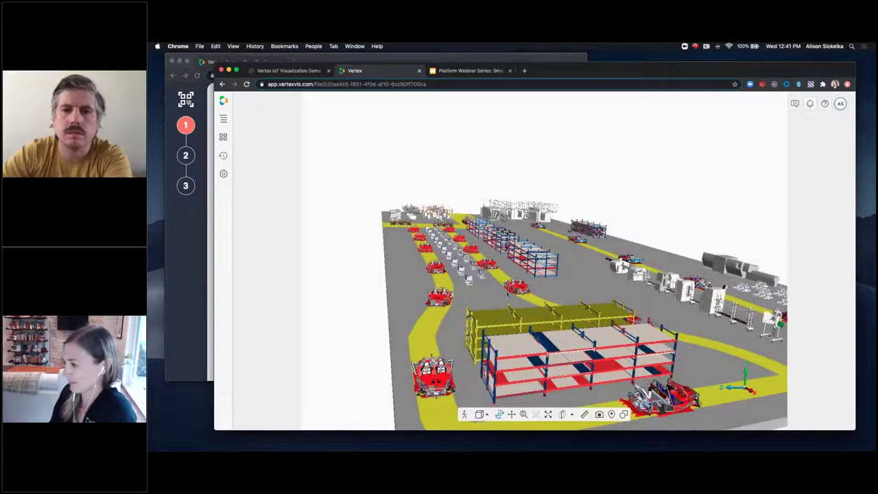
{"action": "left_click_drag", "start_coordinate": [512, 311], "coordinate": [509, 311]}
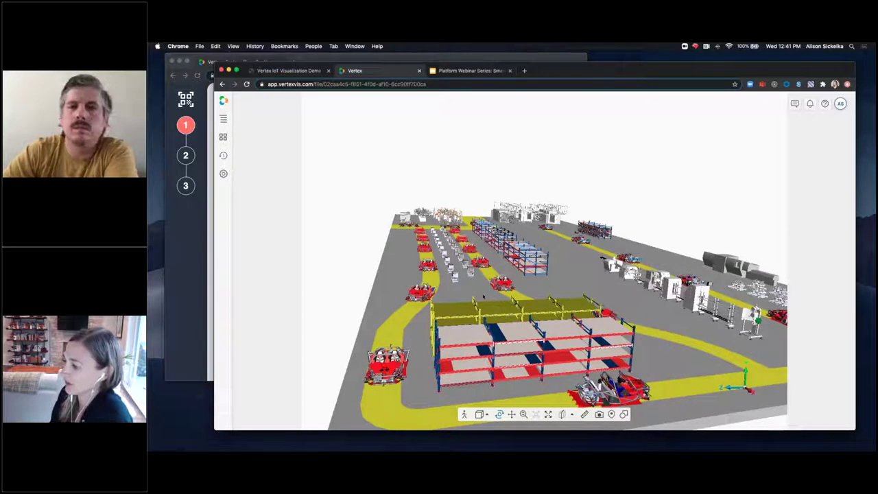
{"action": "left_click", "coordinate": [562, 414]}
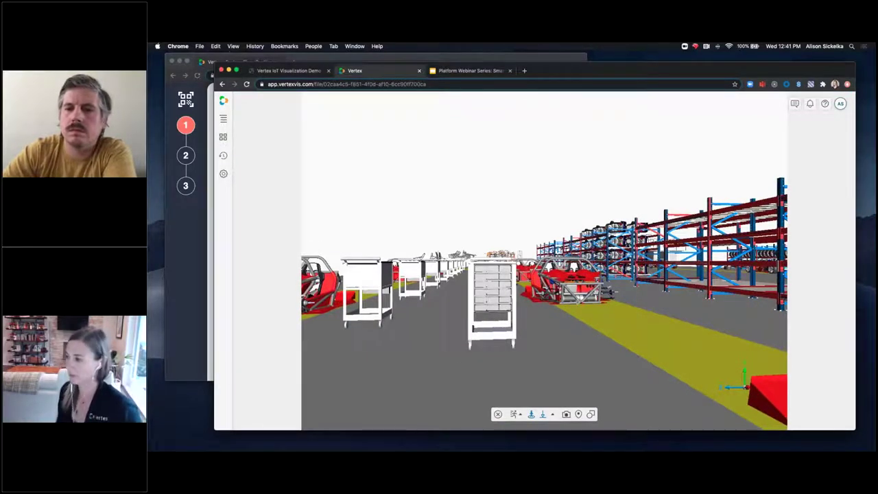
Walk along the assembly line past the tool carts and the first red car chassis toward the storage racks
{"action": "key", "text": "w"}
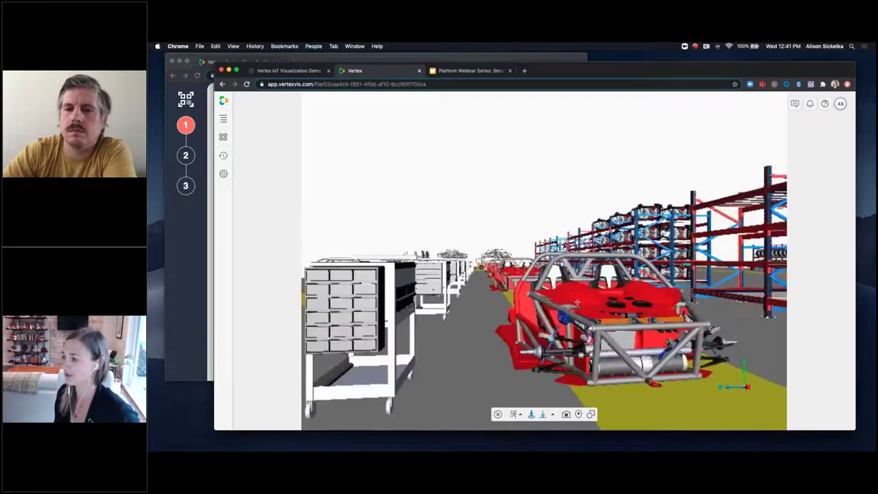
{"action": "key", "text": "a"}
{"action": "key", "text": "d"}
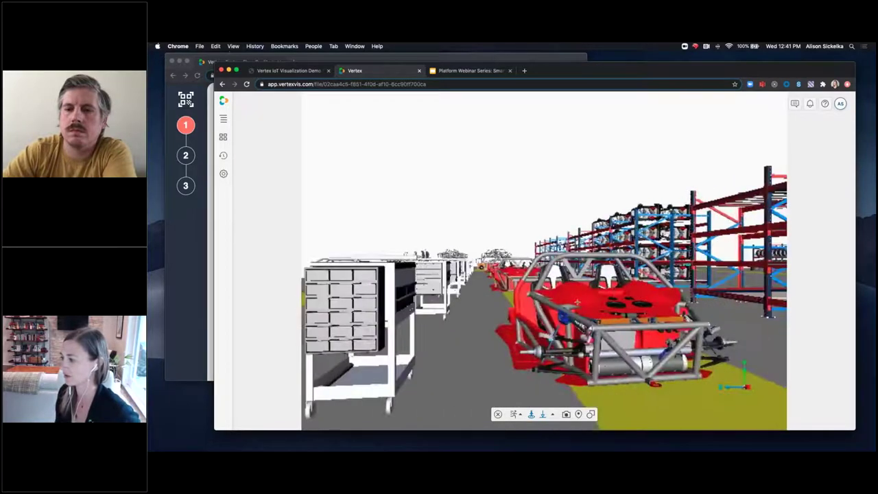
{"action": "key", "text": "Left"}
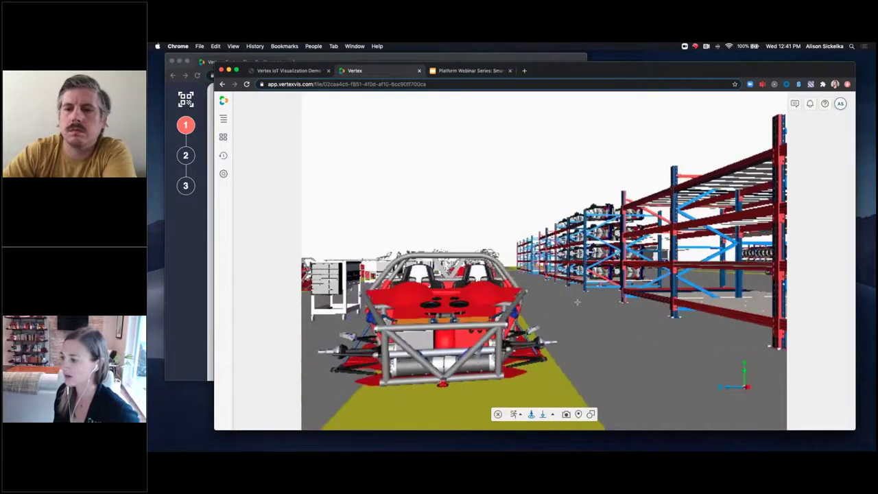
{"action": "key", "text": "Up"}
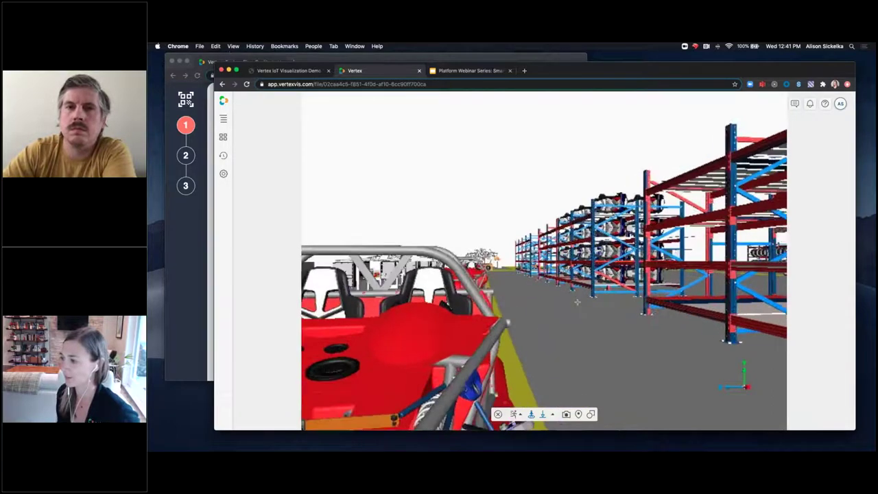
{"action": "key", "text": "Up"}
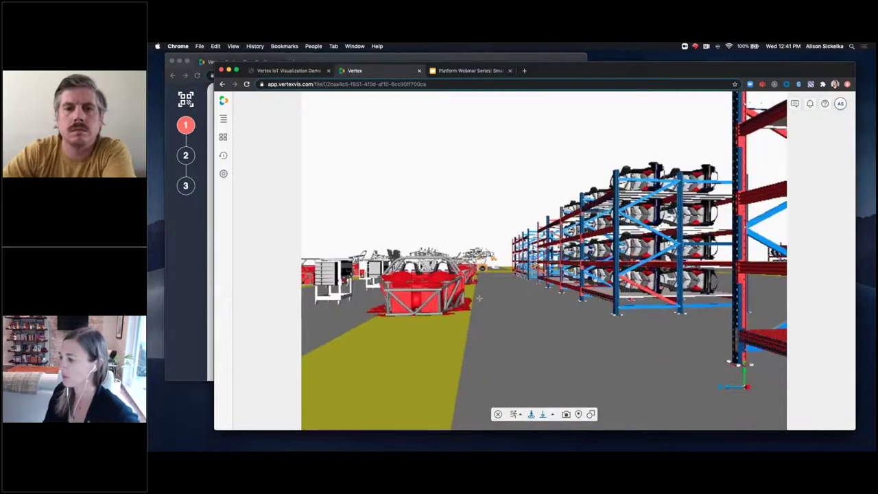
Walk along the yellow lane up to the next red car chassis, and back away to view it from a distance
{"action": "key", "text": "Left"}
{"action": "left_click_drag", "start_coordinate": [508, 314], "coordinate": [520, 321]}
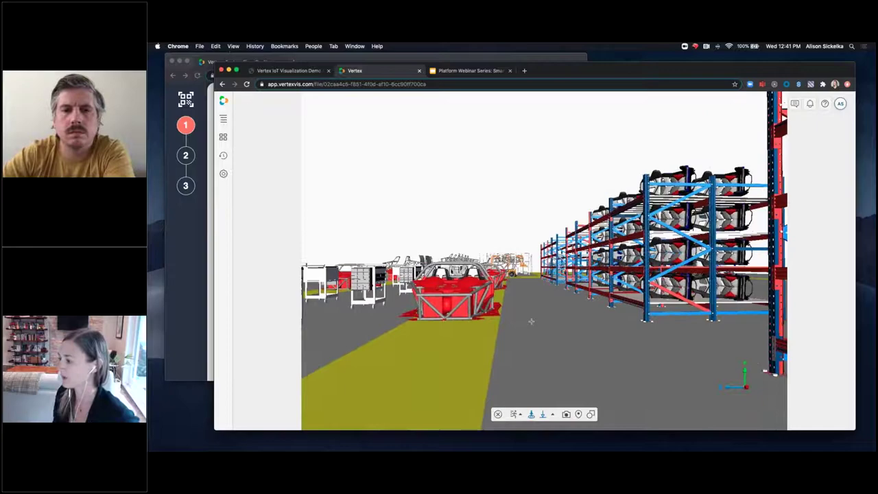
{"action": "key", "text": "Up"}
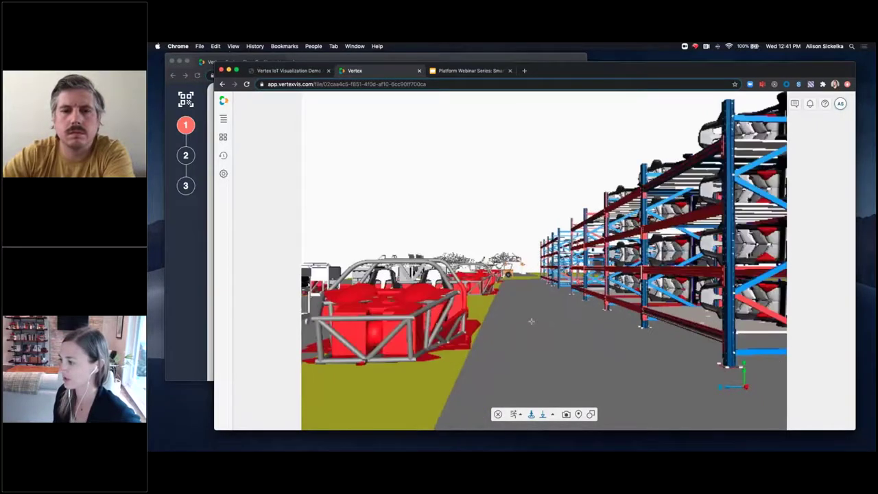
{"action": "key", "text": "Left"}
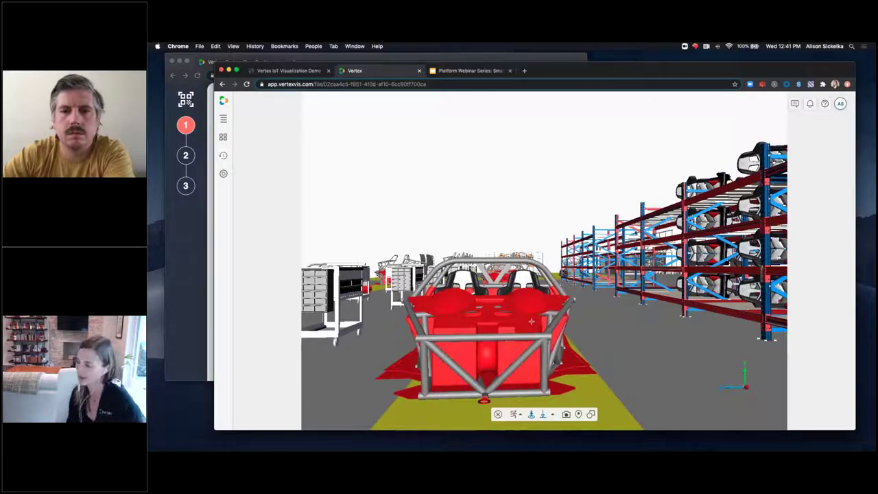
{"action": "key", "text": "Up"}
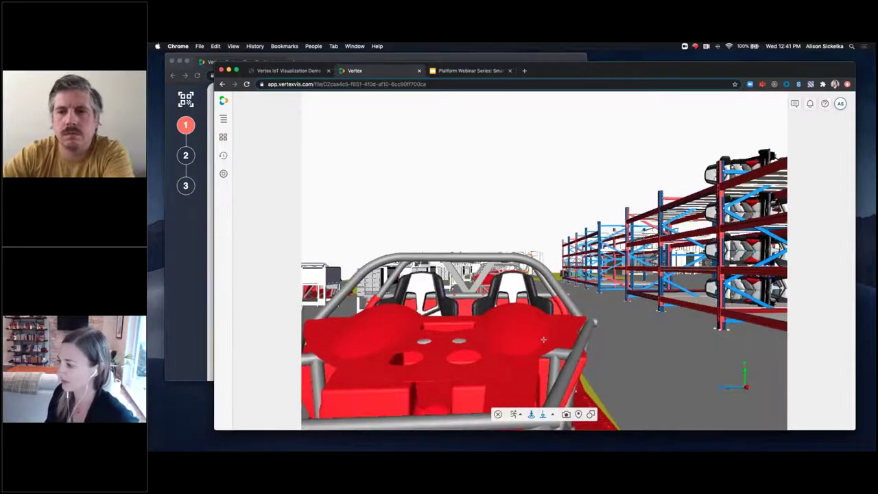
{"action": "key", "text": "Down"}
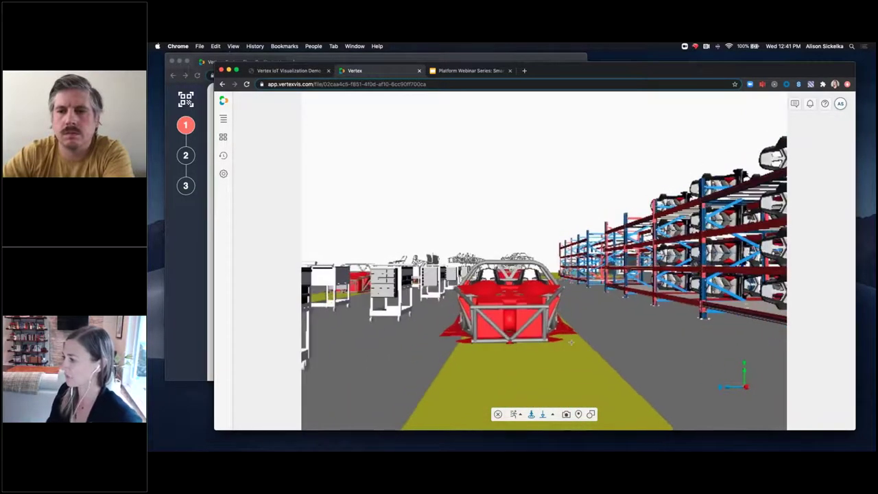
{"action": "key", "text": "Down"}
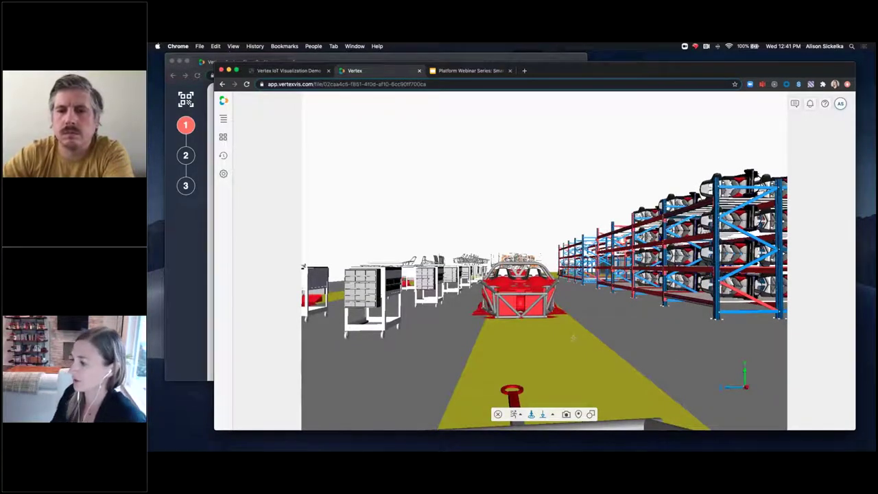
Turn the walkthrough view toward the white tool carts beside the yellow lane
{"action": "key", "text": "Left"}
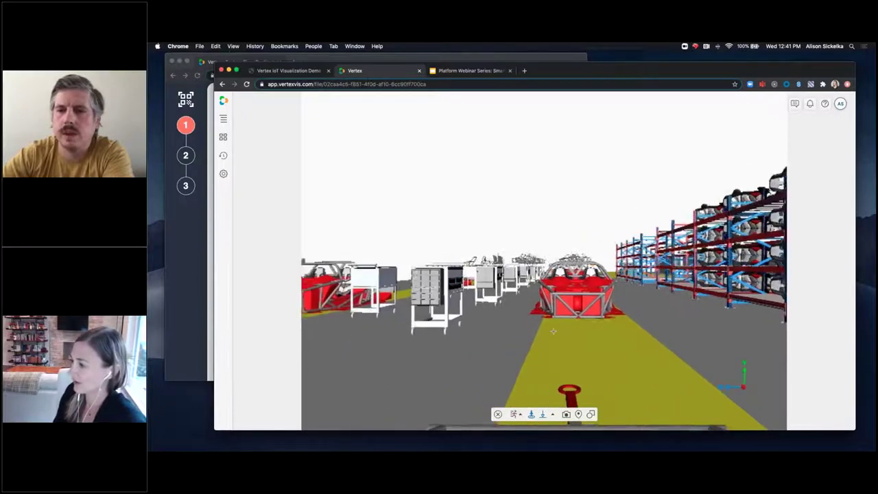
{"action": "key", "text": "Left"}
{"action": "key", "text": "Left"}
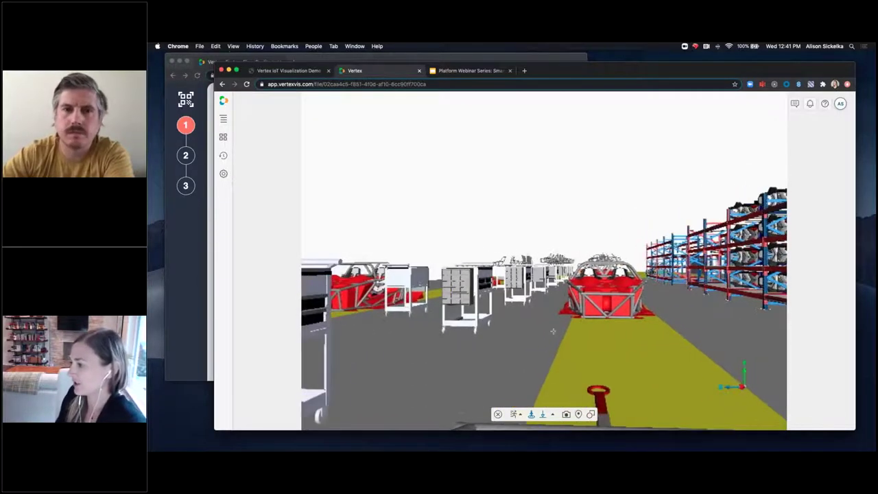
{"action": "key", "text": "Left"}
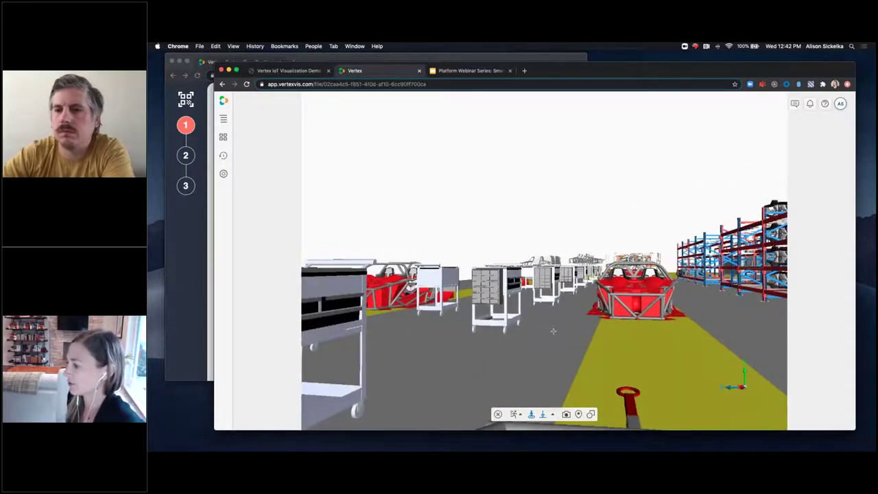
{"action": "key", "text": "Left"}
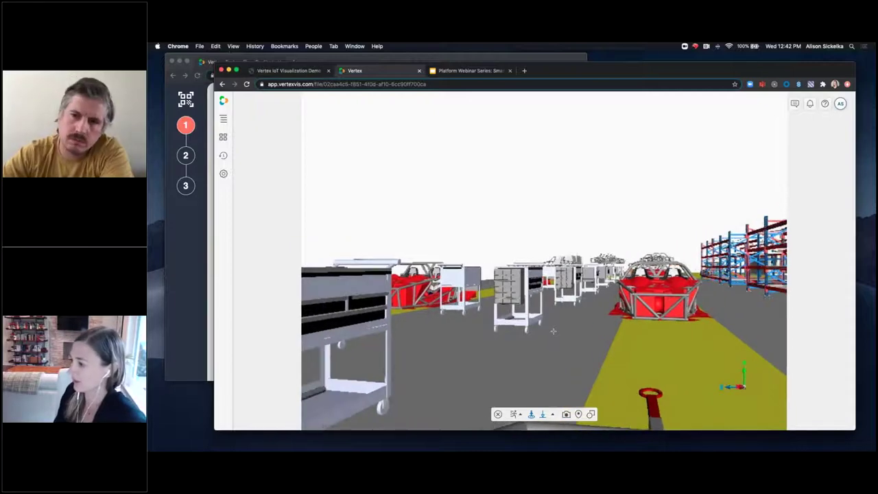
{"action": "key", "text": "Left"}
Turn the walkthrough view back toward the loaded storage racks and walk ahead to the red car chassis
{"action": "key", "text": "Right"}
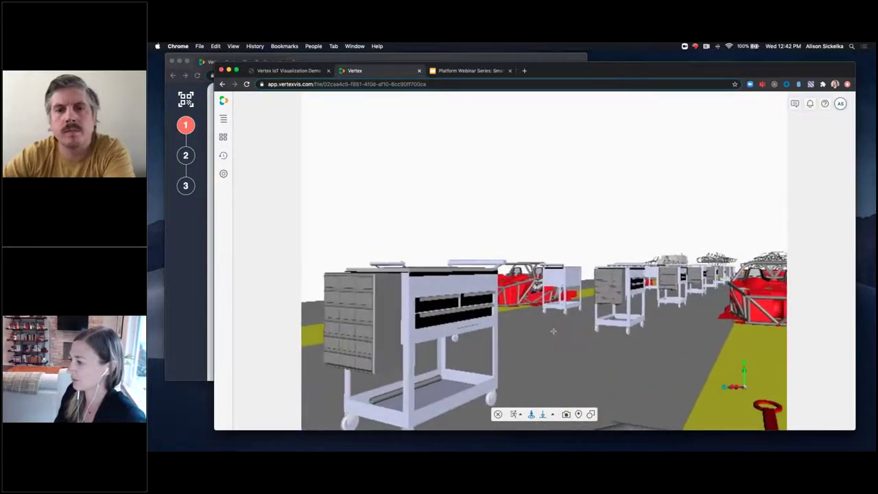
{"action": "key", "text": "Right"}
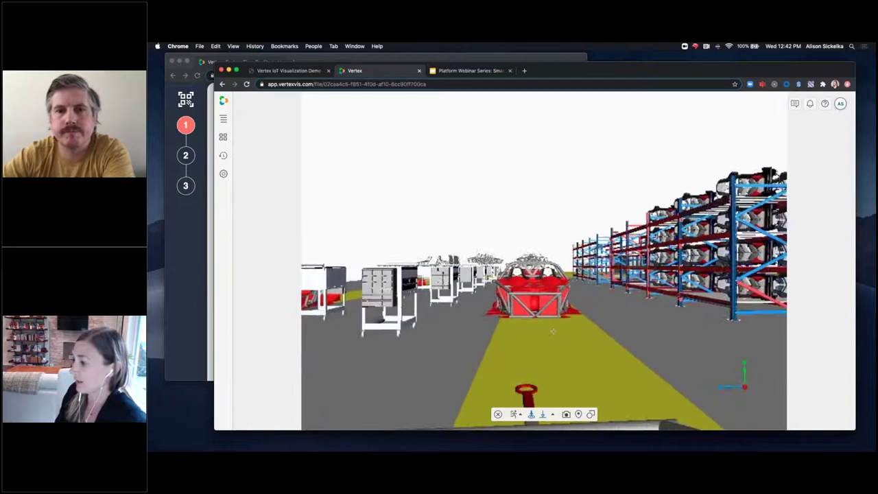
{"action": "key", "text": "Right"}
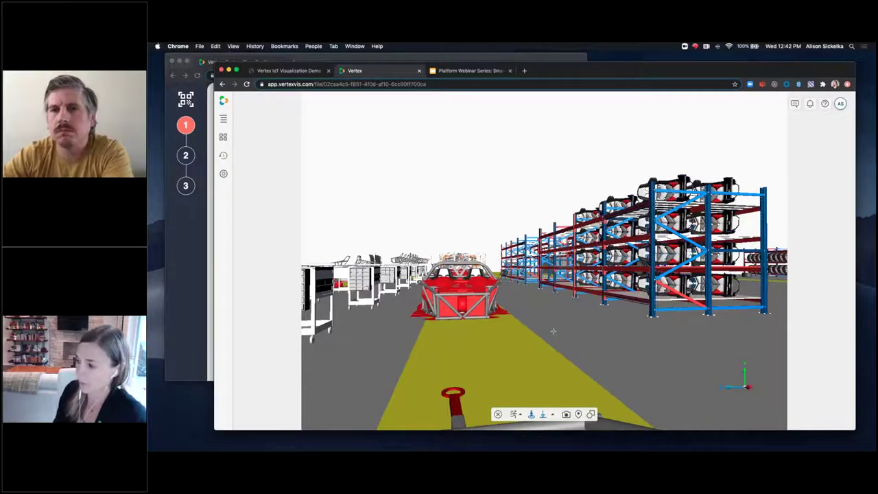
{"action": "key", "text": "w"}
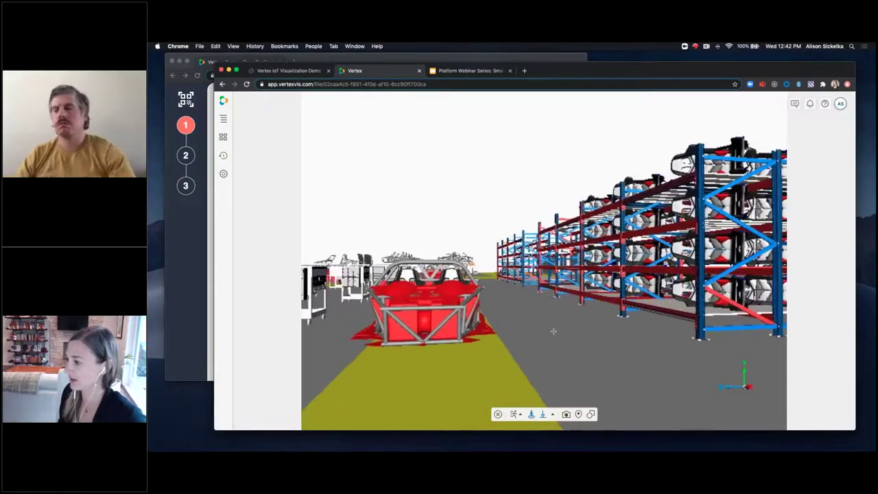
{"action": "key", "text": "a"}
{"action": "key", "text": "a"}
{"action": "key", "text": "d"}
{"action": "key", "text": "d"}
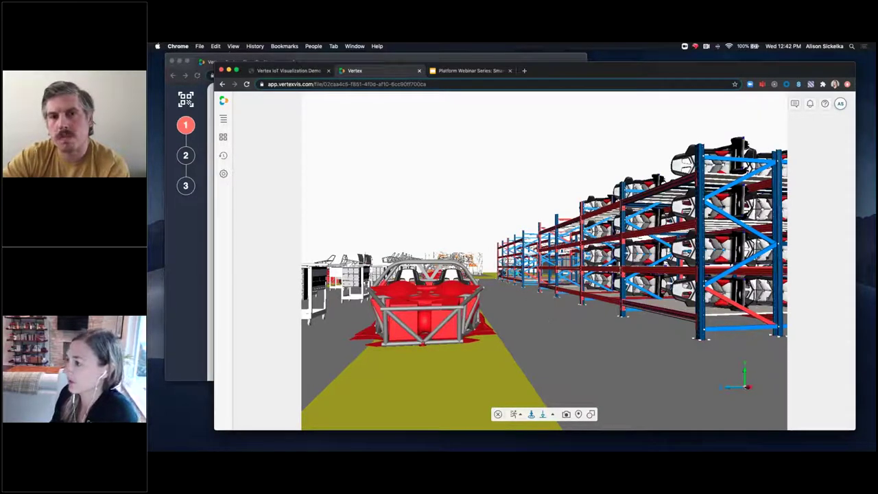
Bring up the Vertex IoT Visualization Demo and switch to the Vertexy Factory Floor Quality window to inspect its engine
{"action": "left_click", "coordinate": [283, 71]}
{"action": "left_click", "coordinate": [318, 59]}
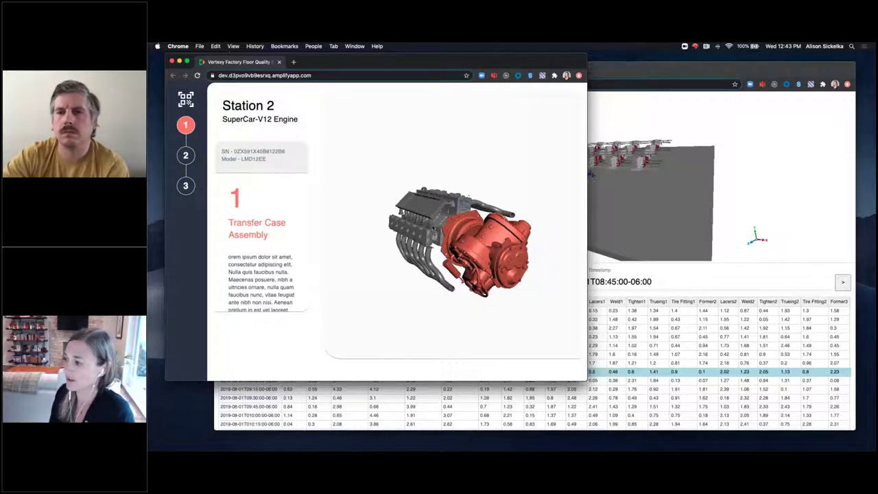
{"action": "left_click_drag", "start_coordinate": [433, 222], "coordinate": [469, 221]}
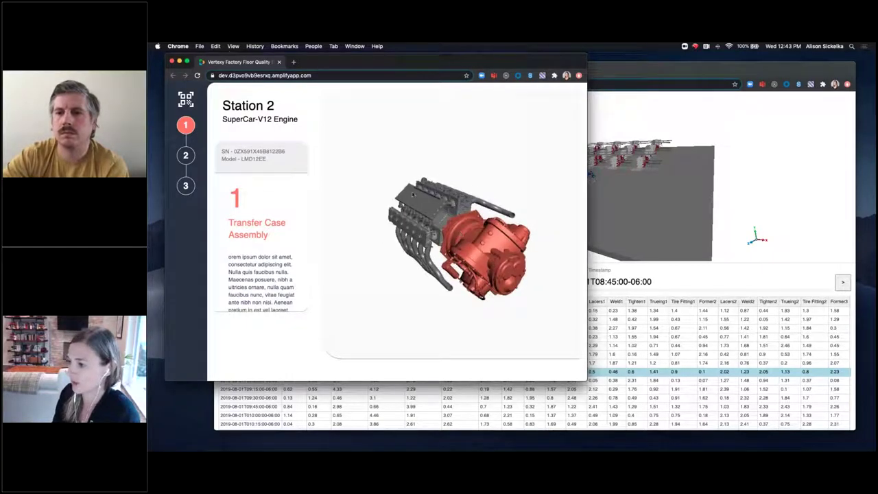
Set the work instructions to Station 1 with the SuperCar-V12 Engine configuration and close the station settings
{"action": "left_click", "coordinate": [186, 100]}
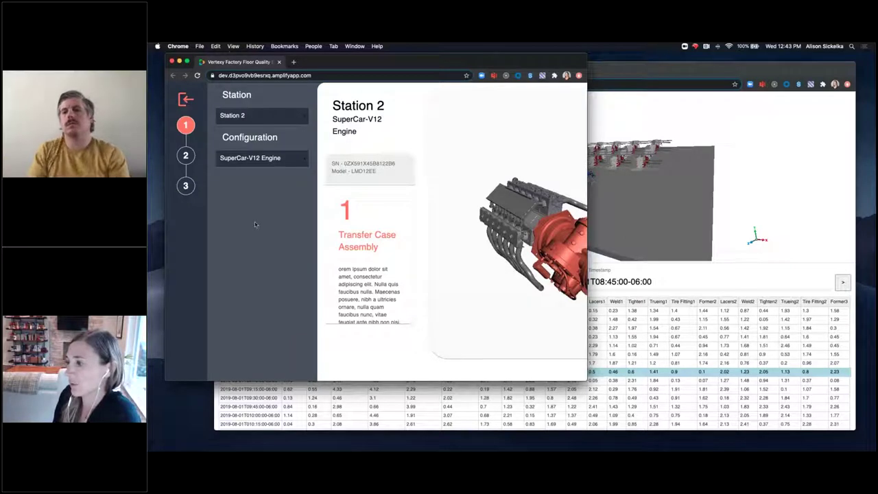
{"action": "left_click", "coordinate": [251, 118]}
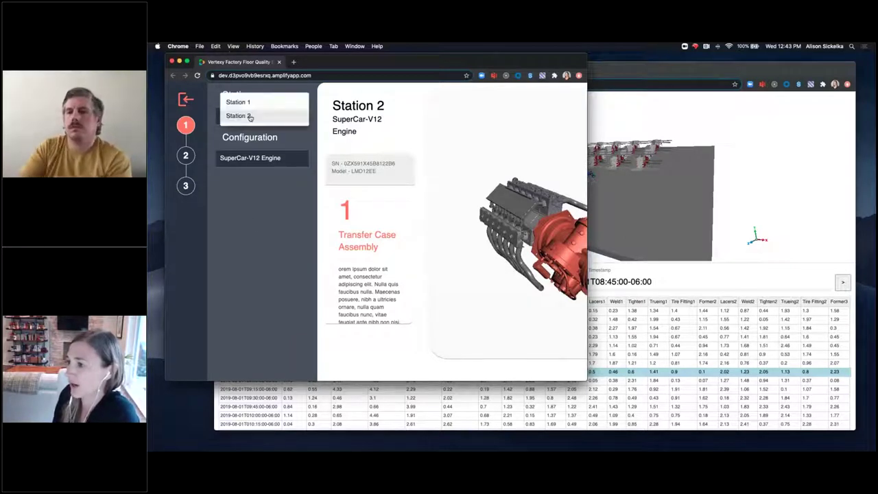
{"action": "left_click", "coordinate": [259, 103]}
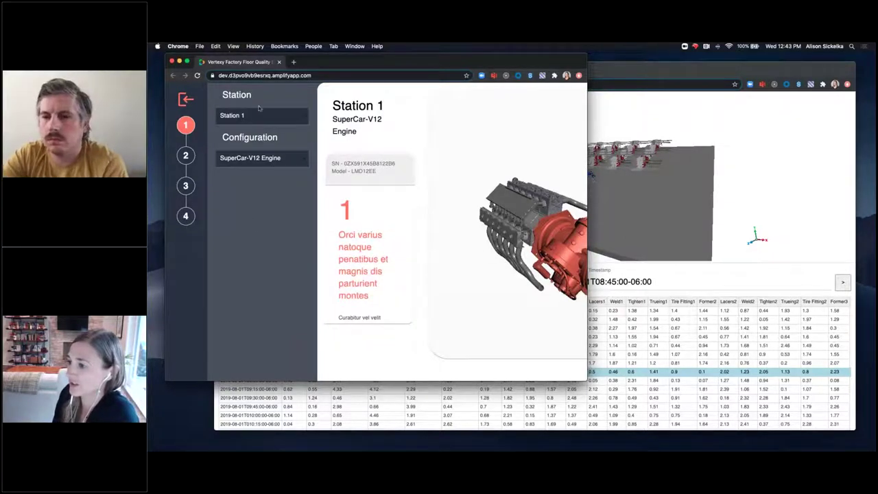
{"action": "left_click", "coordinate": [266, 158]}
{"action": "left_click", "coordinate": [261, 209]}
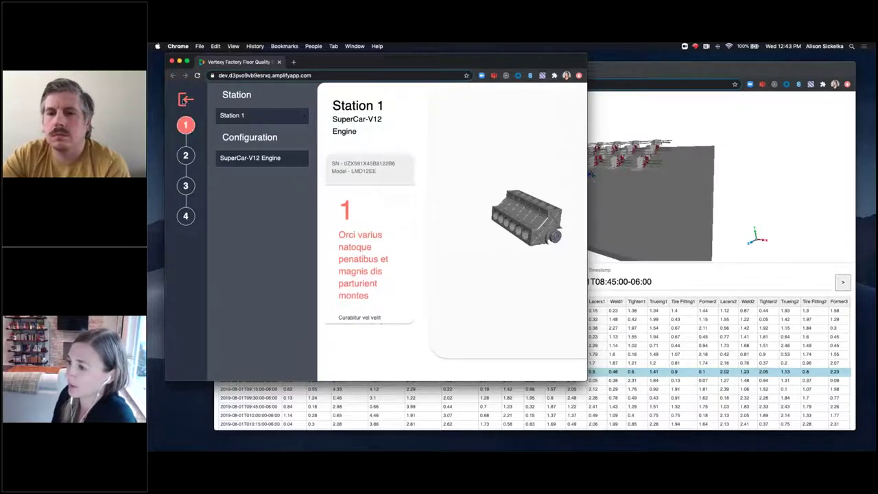
{"action": "left_click", "coordinate": [183, 99]}
Review Station 1's instruction 2, Right Valve Block, and instruction 3, Left Valve Block, with their highlighted engine parts
{"action": "left_click", "coordinate": [186, 155]}
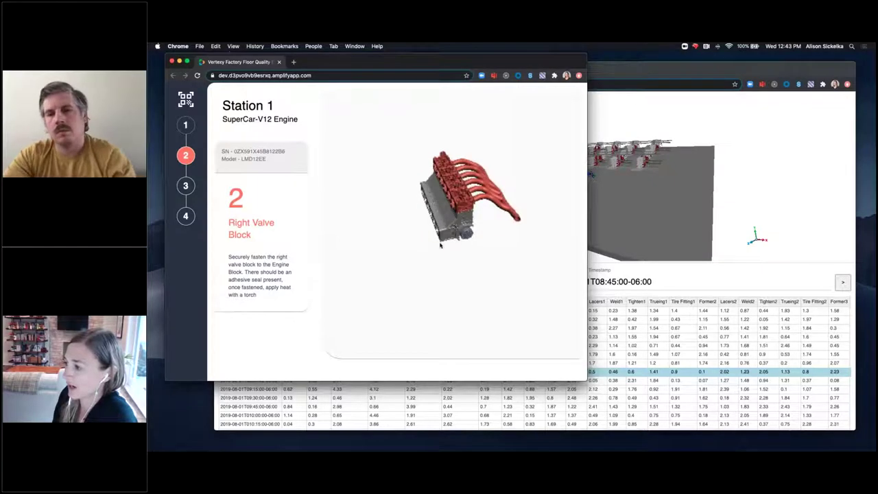
{"action": "left_click", "coordinate": [186, 186]}
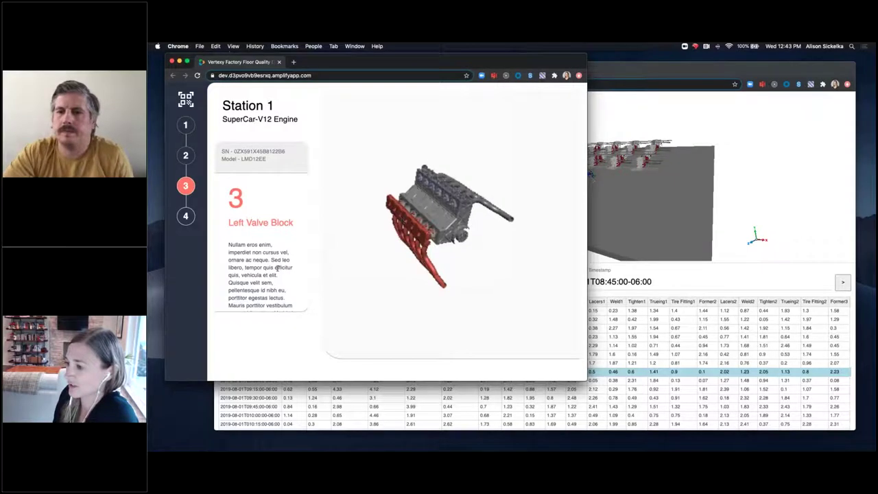
{"action": "left_click_drag", "start_coordinate": [229, 245], "coordinate": [269, 260]}
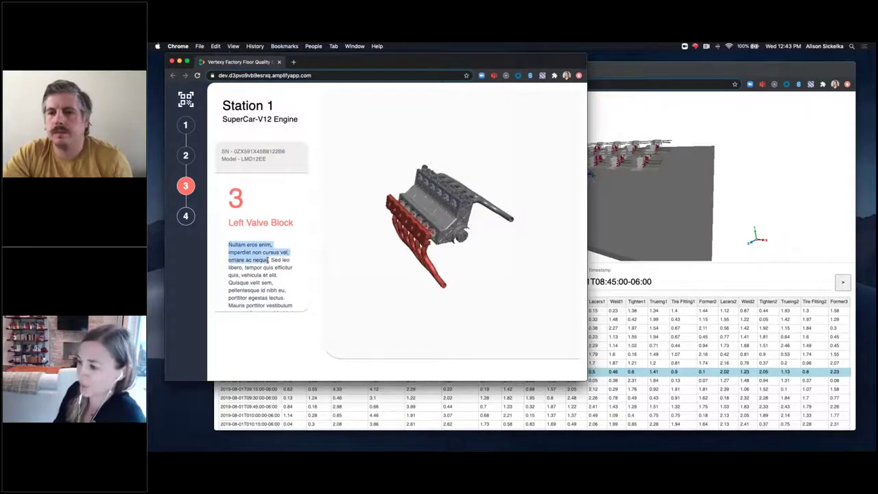
{"action": "left_click", "coordinate": [239, 219]}
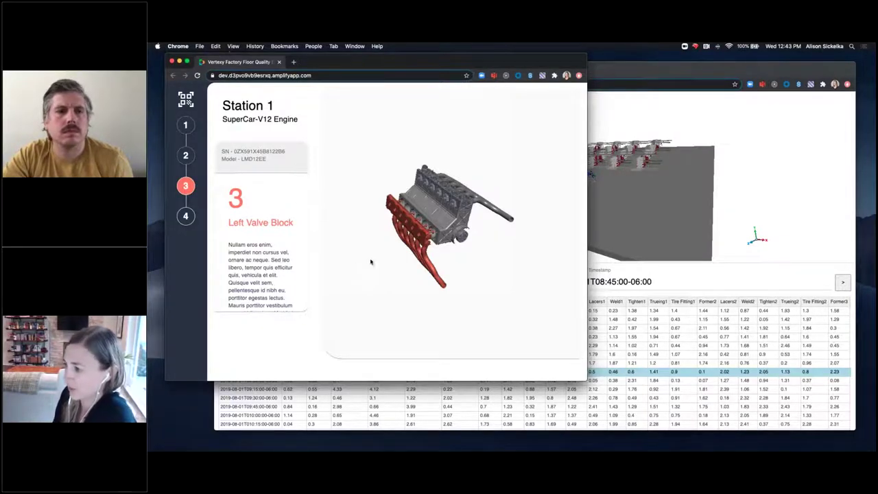
{"action": "mouse_move", "coordinate": [425, 235]}
{"action": "left_mouse_down"}
{"action": "mouse_move", "coordinate": [453, 240]}
{"action": "mouse_move", "coordinate": [425, 238]}
{"action": "left_mouse_up"}
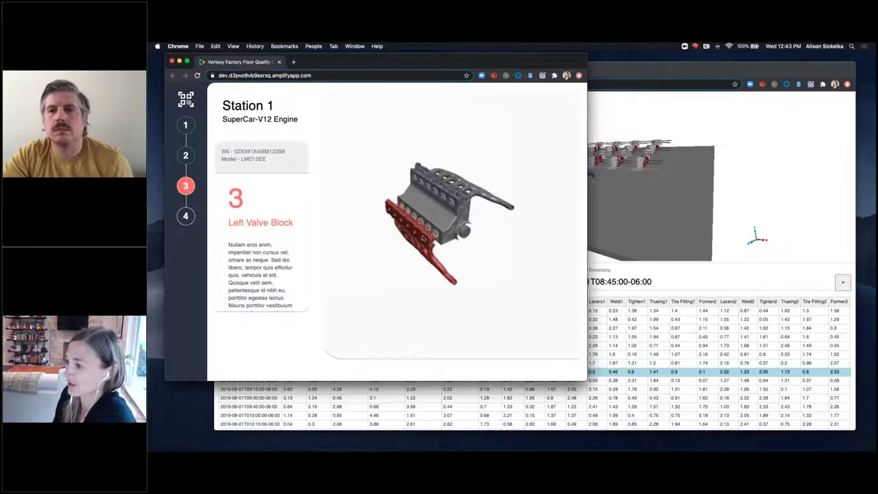
Open Station 1's instruction 4, Injection Pipes, select the engine block to show its part details, and inspect the engine from different angles
{"action": "left_click", "coordinate": [185, 216]}
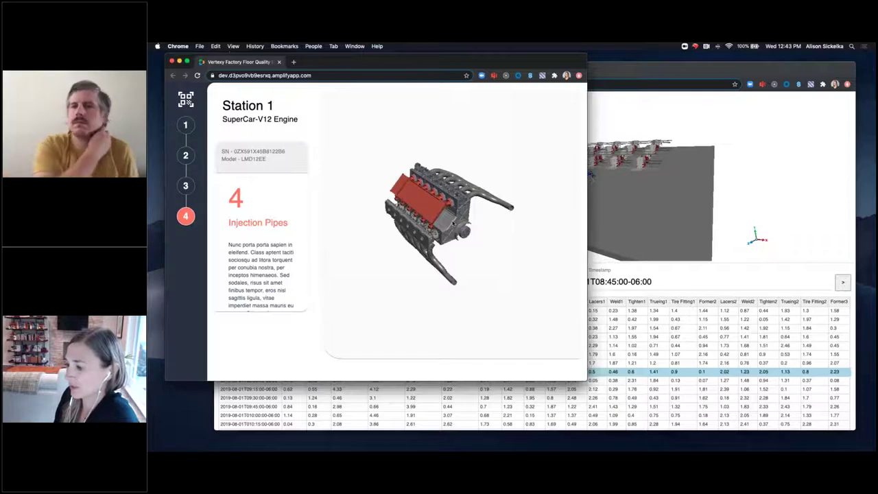
{"action": "left_click", "coordinate": [427, 237]}
{"action": "left_click", "coordinate": [426, 238]}
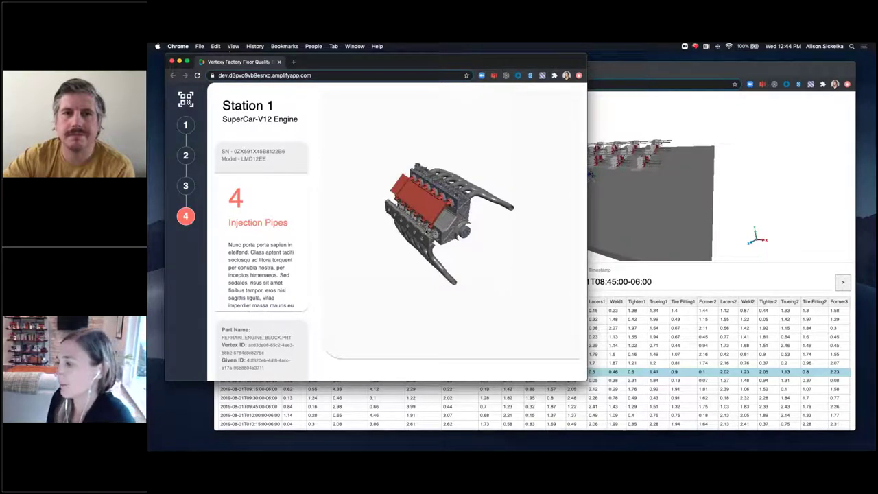
{"action": "left_click_drag", "start_coordinate": [433, 233], "coordinate": [463, 230]}
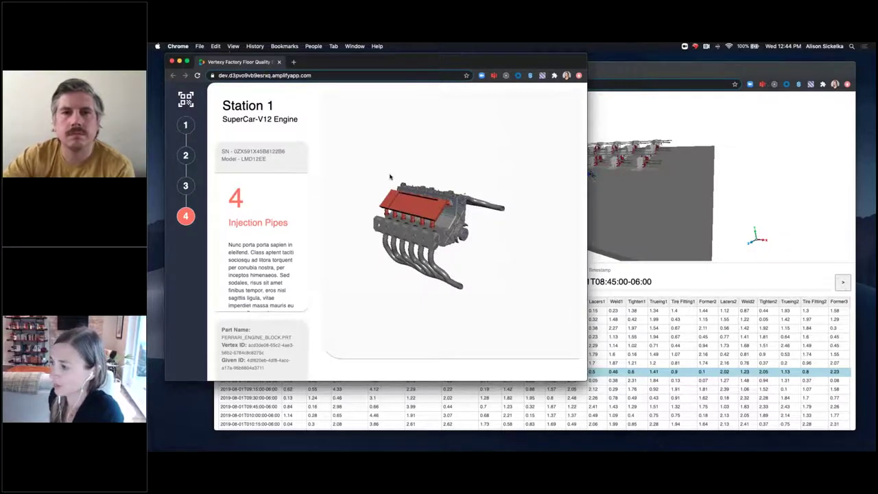
{"action": "left_click_drag", "start_coordinate": [390, 177], "coordinate": [417, 222]}
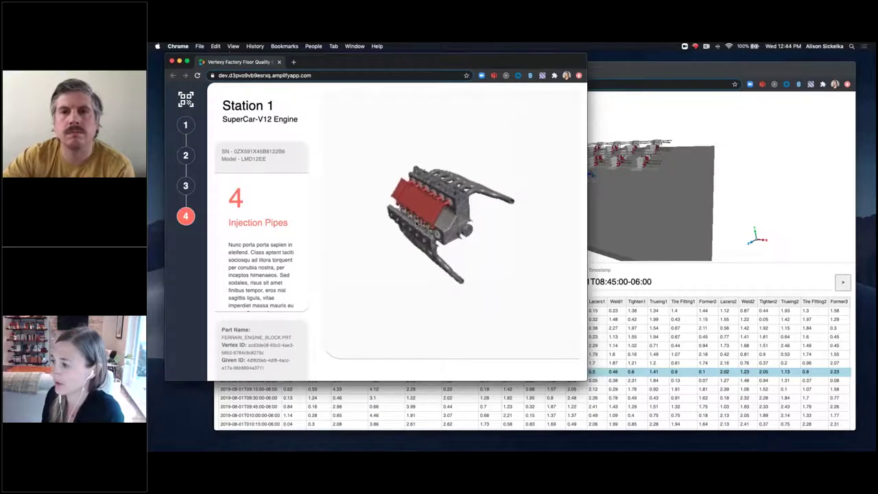
Go through Station 1's instructions 1 to 3 again and inspect the highlighted Left Valve Block up close from several angles
{"action": "left_click", "coordinate": [185, 125]}
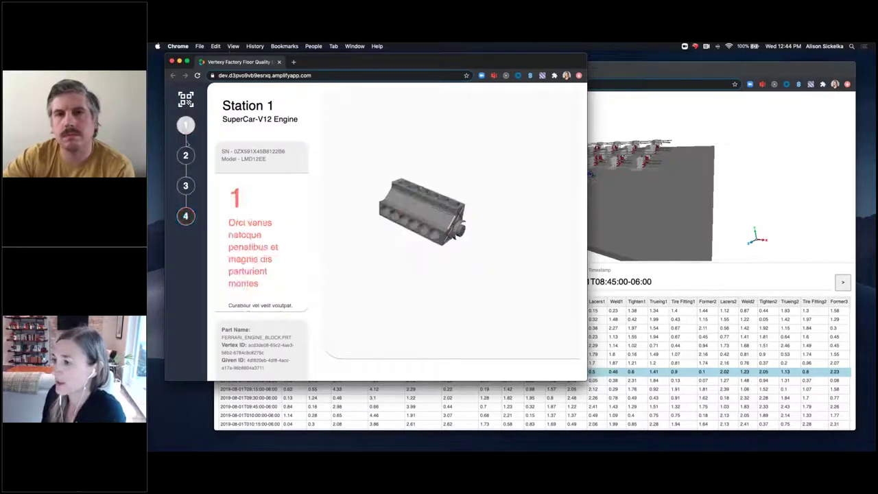
{"action": "left_click", "coordinate": [185, 156]}
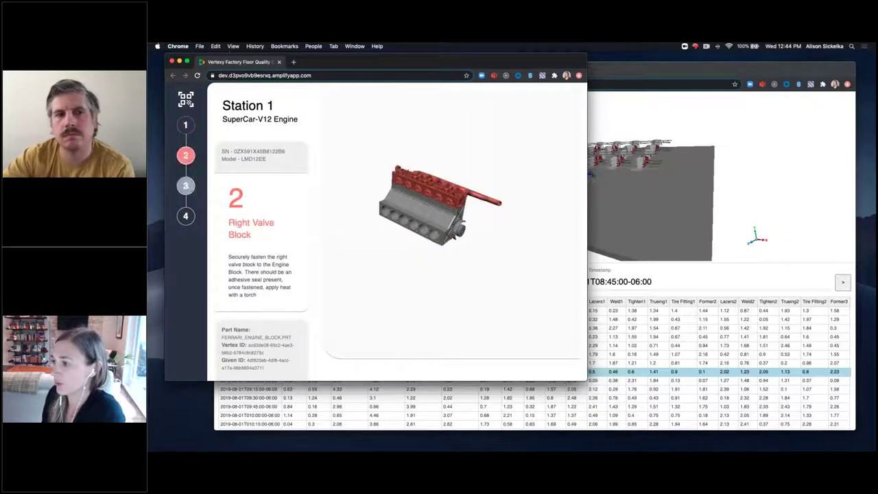
{"action": "left_click", "coordinate": [185, 186]}
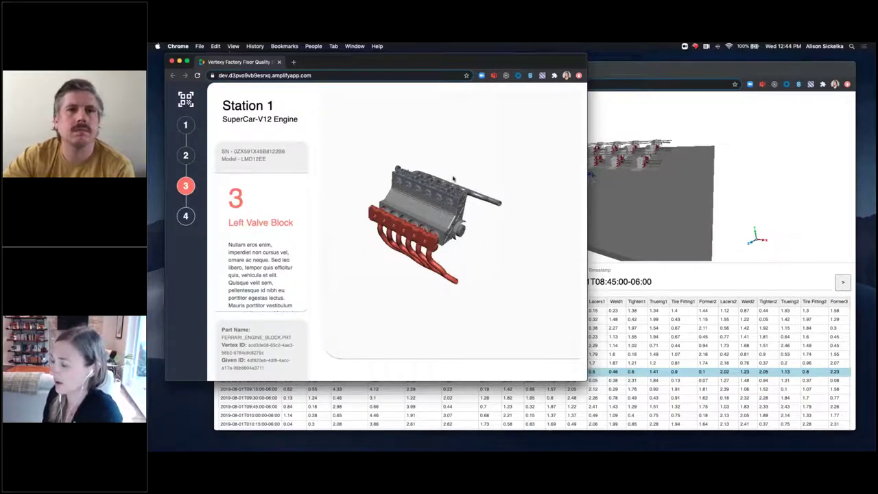
{"action": "left_click_drag", "start_coordinate": [412, 226], "coordinate": [418, 259]}
{"action": "scroll", "coordinate": [427, 231], "scroll_direction": "up", "scroll_amount": 3}
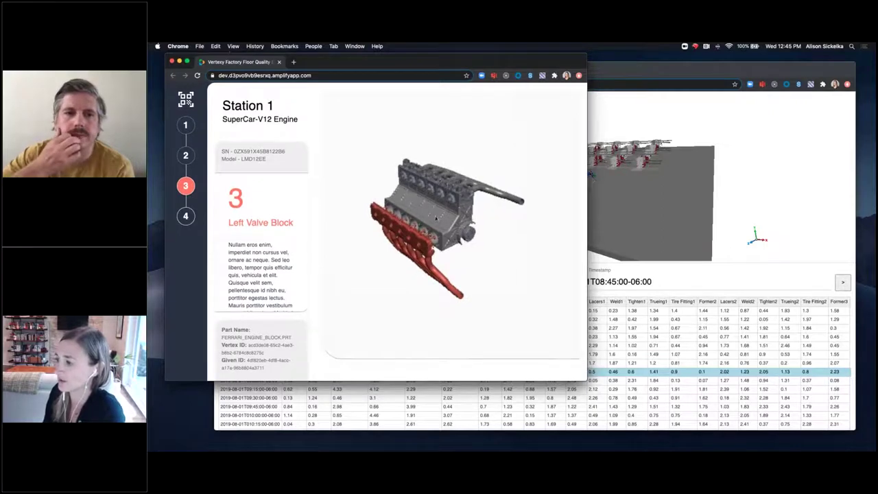
{"action": "mouse_move", "coordinate": [438, 218]}
{"action": "left_mouse_down"}
{"action": "mouse_move", "coordinate": [413, 218]}
{"action": "mouse_move", "coordinate": [444, 216]}
{"action": "left_mouse_up"}
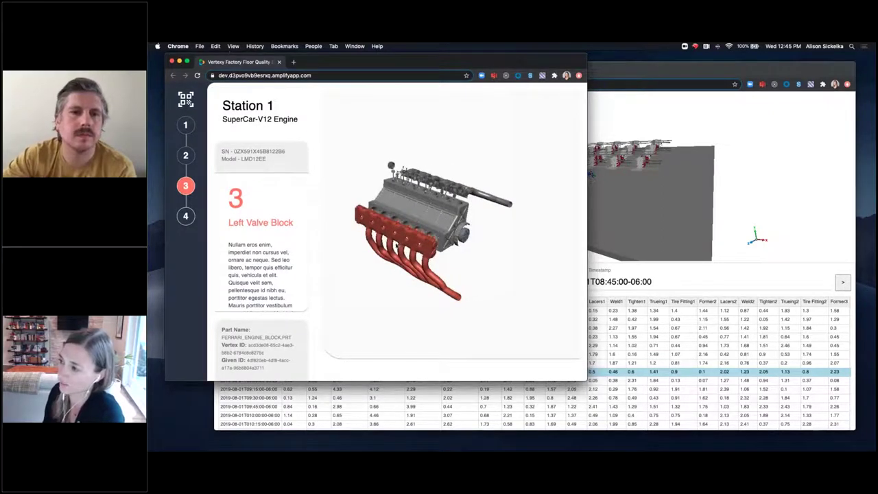
Switch to the Vertex IoT Visualization Demo window and get a closer view of the colored machines on the factory floor
{"action": "left_click", "coordinate": [613, 75]}
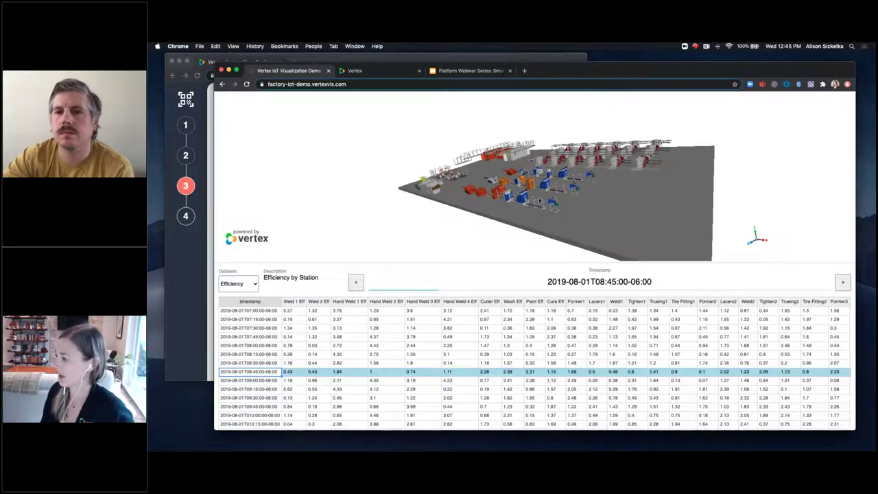
{"action": "left_click_drag", "start_coordinate": [543, 205], "coordinate": [578, 204]}
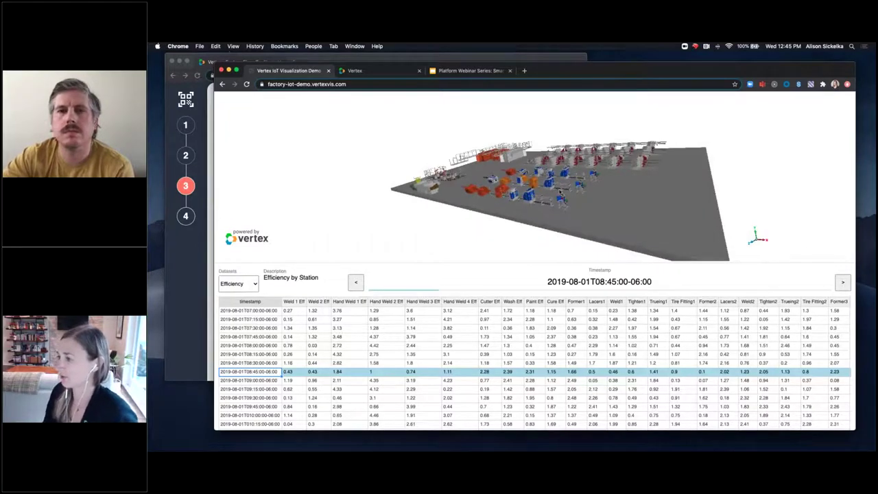
{"action": "scroll", "coordinate": [546, 187], "scroll_direction": "up", "scroll_amount": 5}
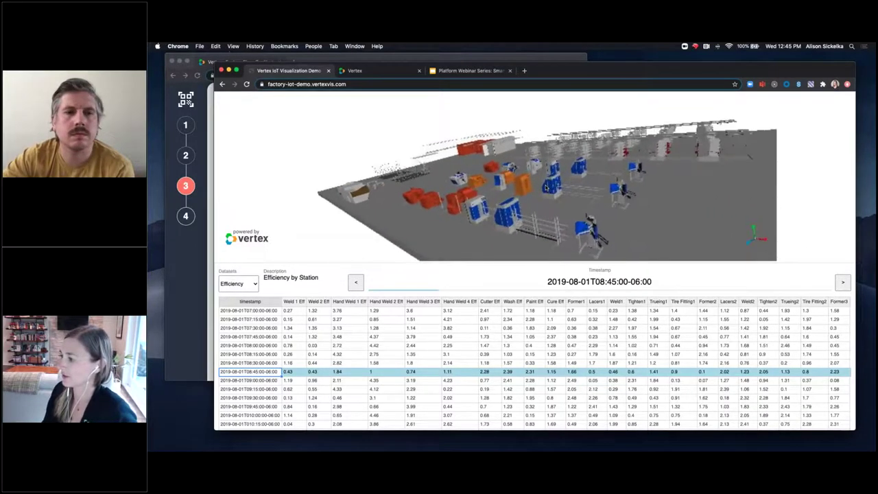
{"action": "scroll", "coordinate": [547, 187], "scroll_direction": "up", "scroll_amount": 3}
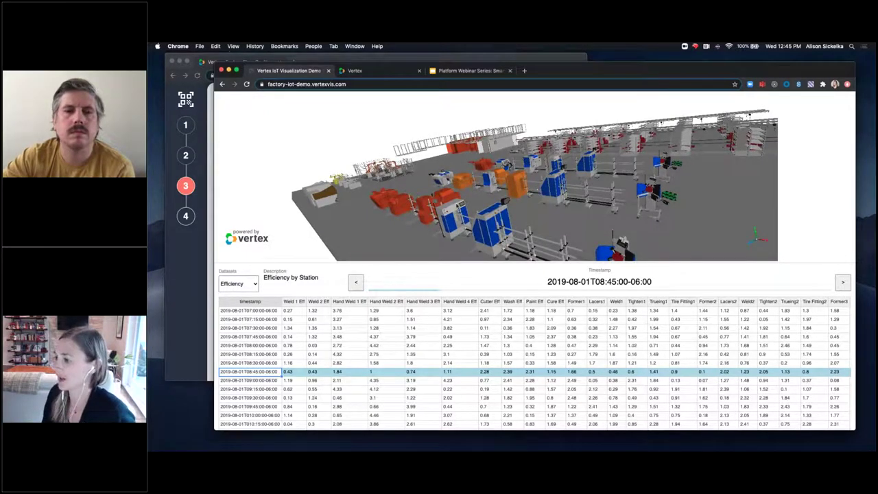
Compare station efficiency on the factory model at the 07:30, 08:00, 08:30, 08:45, 09:00 and 09:15 timestamps of 2019-08-01
{"action": "left_click", "coordinate": [266, 329]}
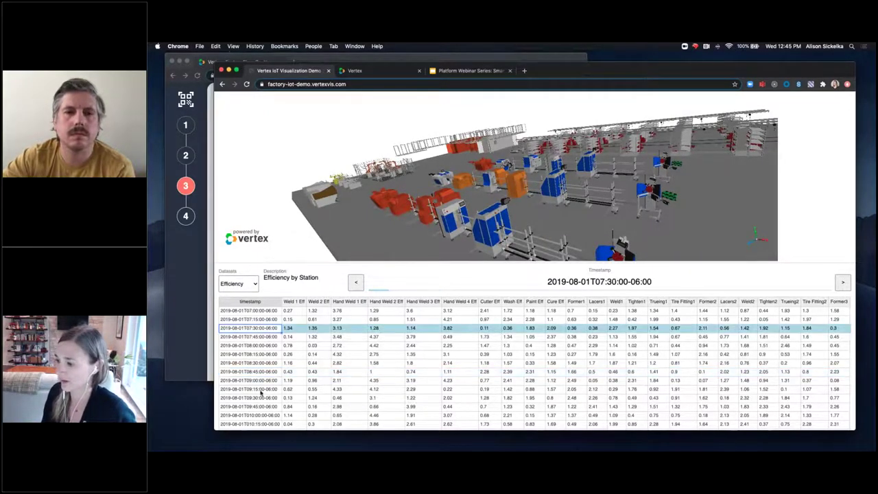
{"action": "left_click", "coordinate": [263, 346]}
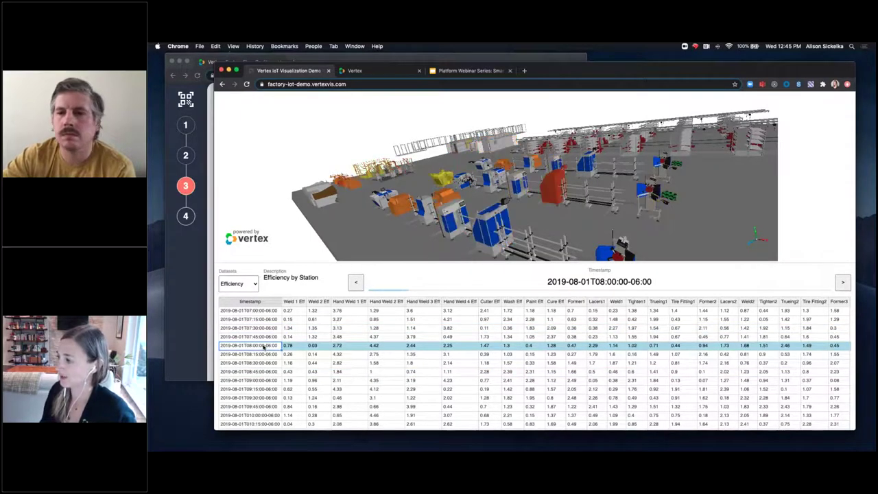
{"action": "left_click", "coordinate": [265, 364]}
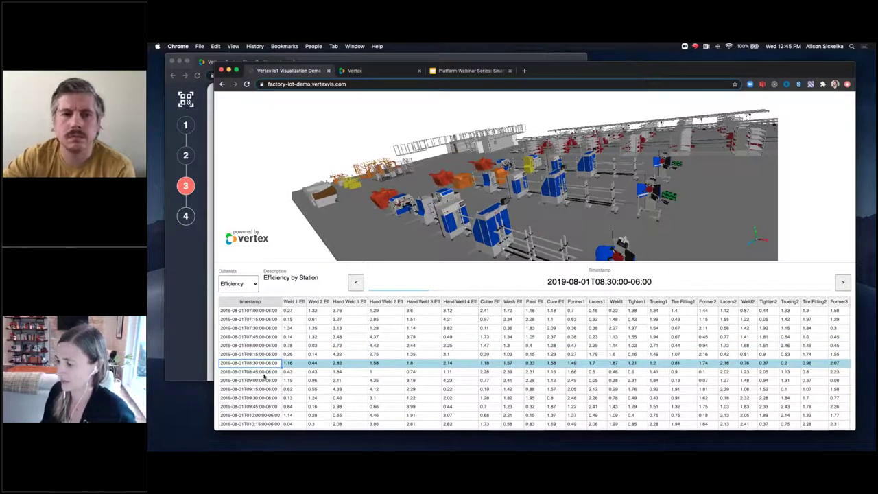
{"action": "left_click", "coordinate": [264, 373]}
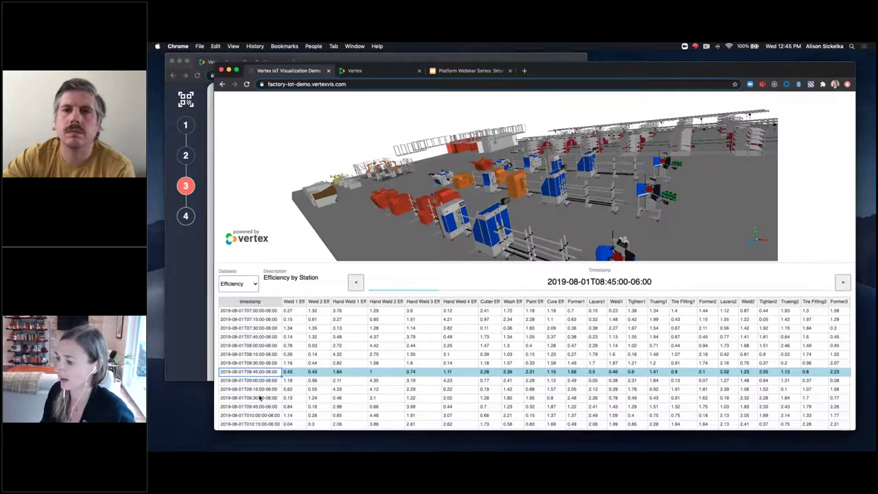
{"action": "left_click", "coordinate": [265, 381]}
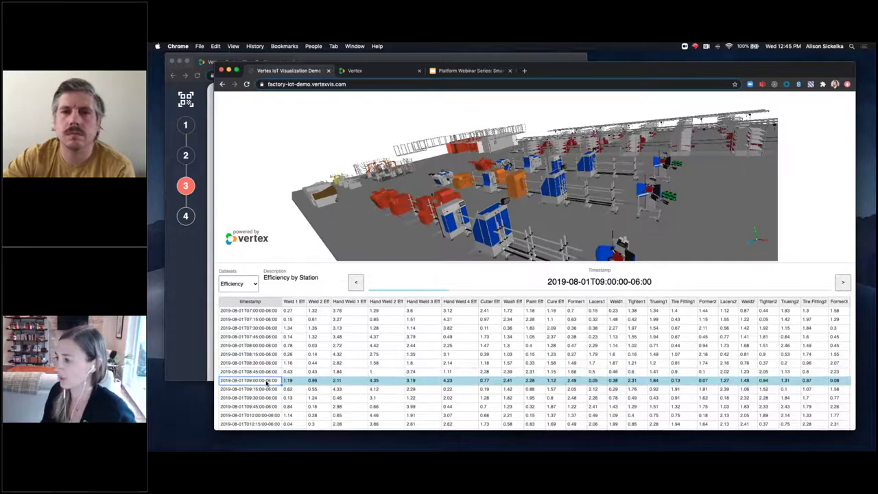
{"action": "left_click", "coordinate": [260, 389]}
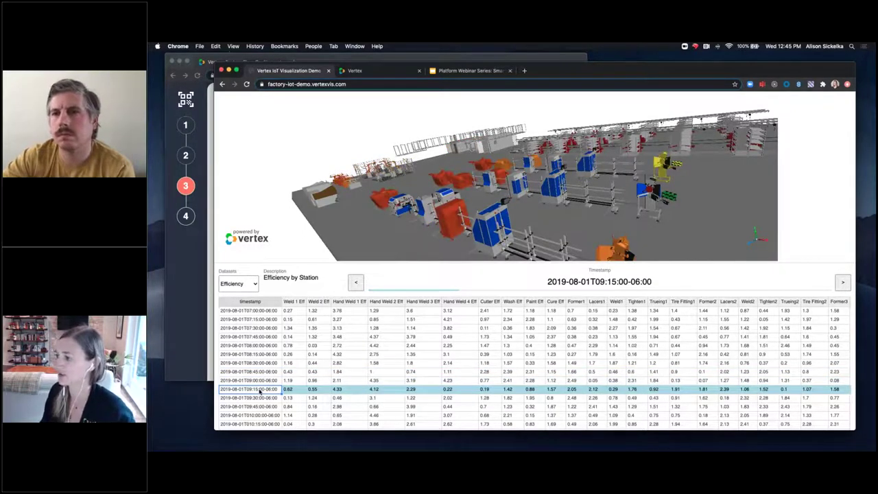
{"action": "mouse_move", "coordinate": [456, 236]}
{"action": "left_mouse_down"}
{"action": "mouse_move", "coordinate": [464, 234]}
{"action": "mouse_move", "coordinate": [456, 237]}
{"action": "left_mouse_up"}
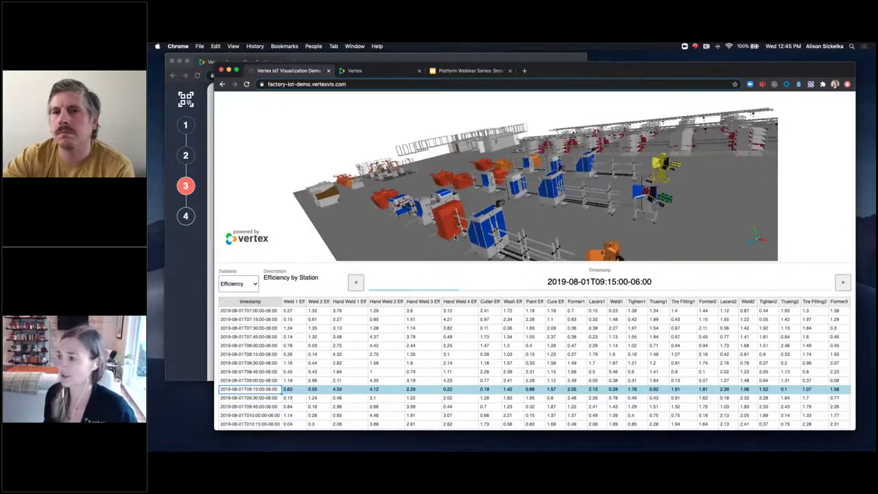